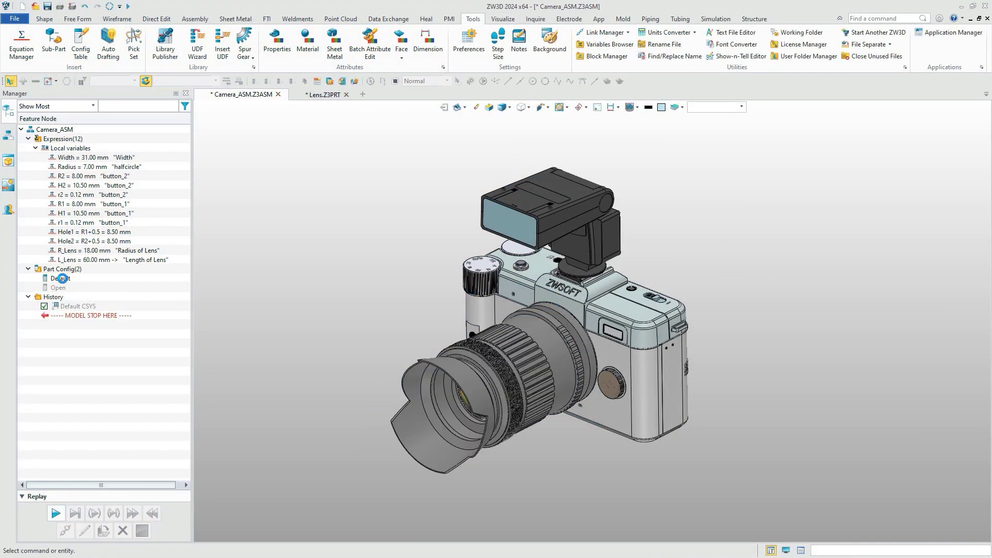
# Activate the camera's Open configuration and orbit the model to show the extended lens
pyautogui.doubleClick(59, 287)
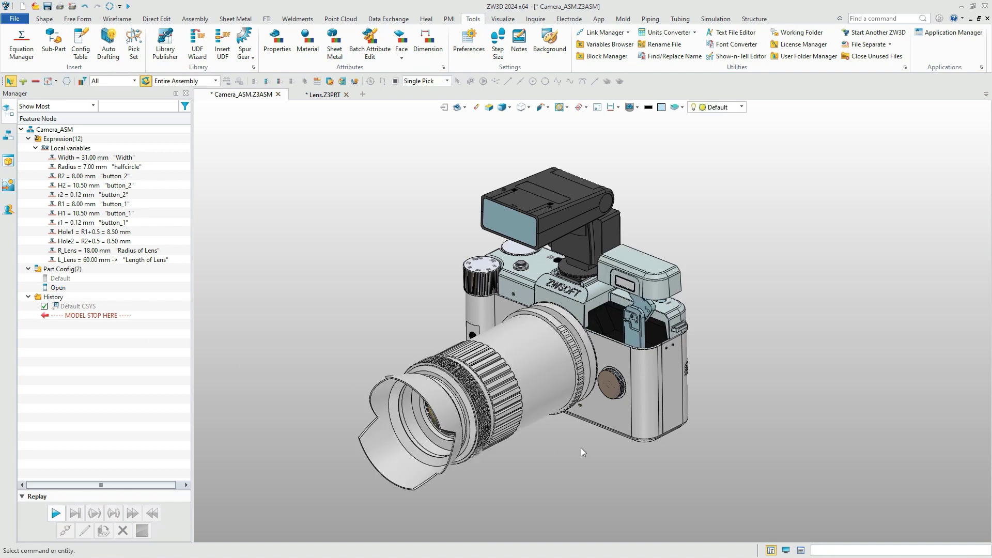
pyautogui.moveTo(557, 396); pyautogui.dragTo(636, 388, button='right')
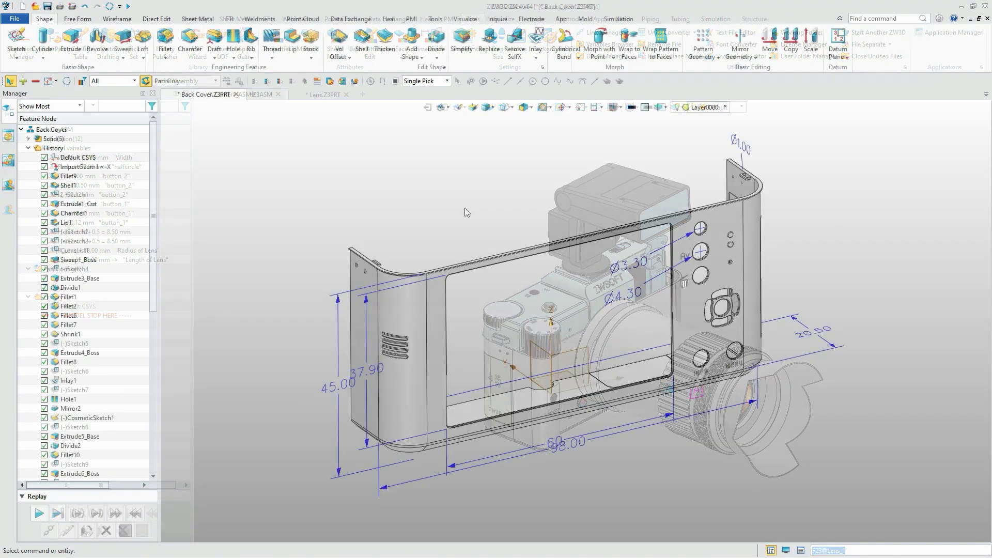
# Review and confirm the Back Cover's Designer, Manager and Supplier properties
pyautogui.click(434, 19)
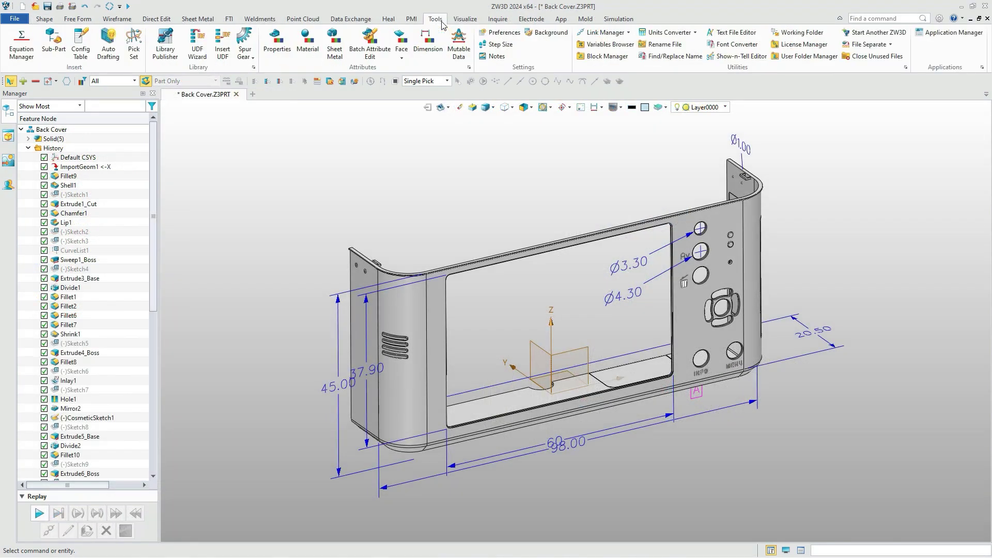
pyautogui.click(275, 42)
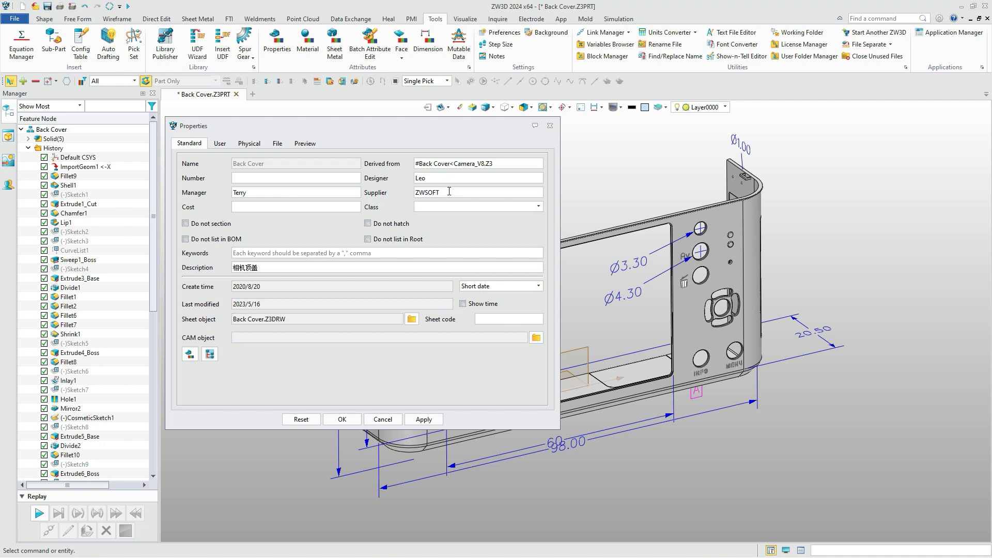
pyautogui.click(342, 420)
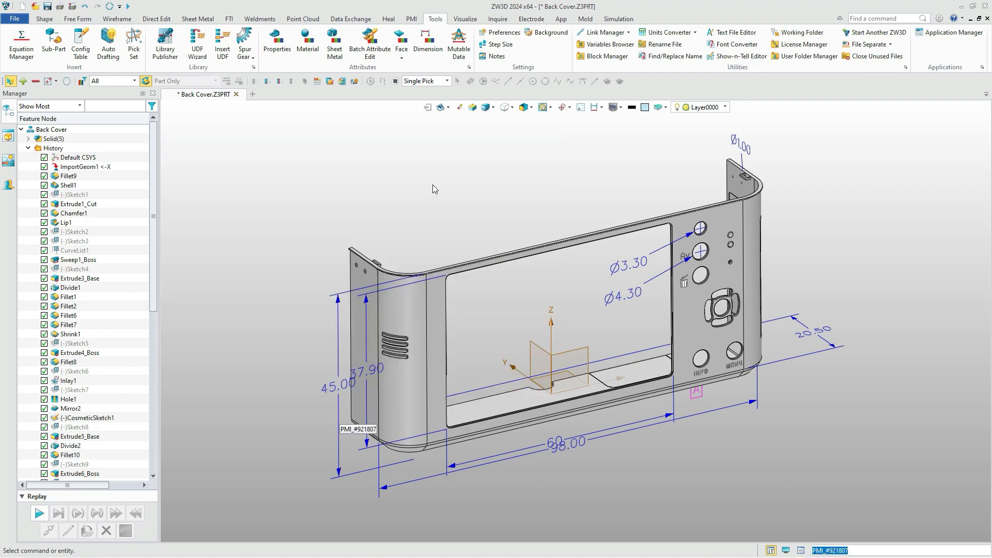
# Create a new 2D drawing from the A3_ZWSOFT template
pyautogui.click(447, 107)
pyautogui.click(465, 122)
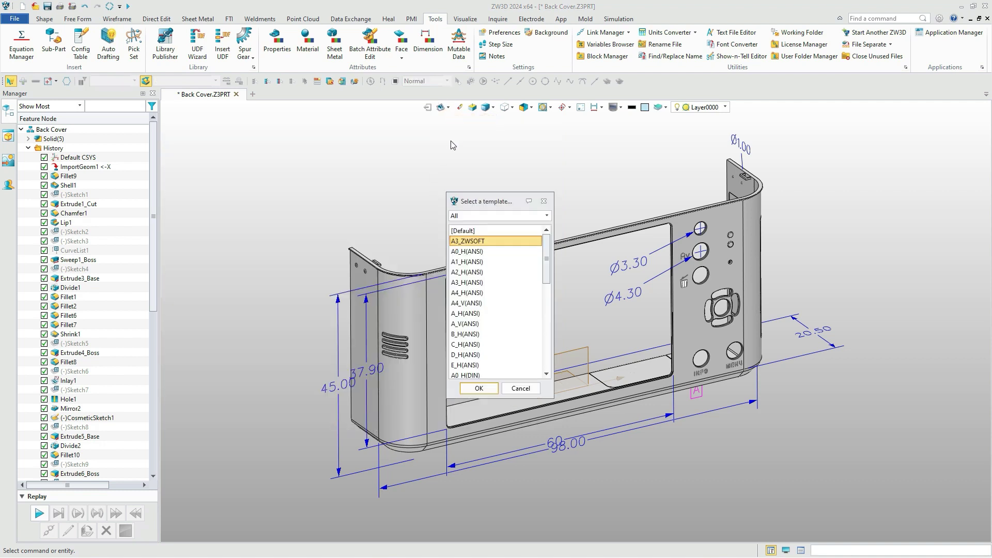
pyautogui.click(508, 241)
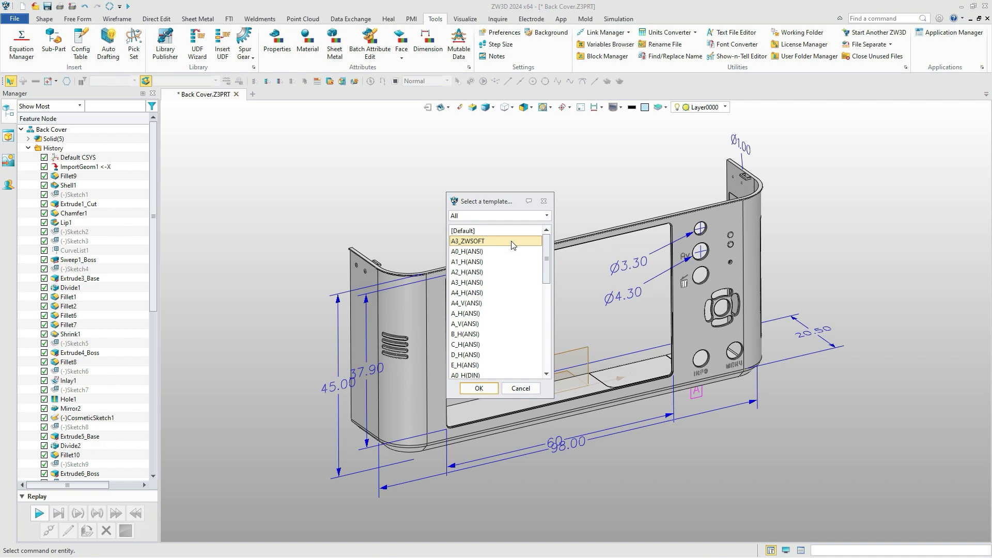
pyautogui.click(478, 389)
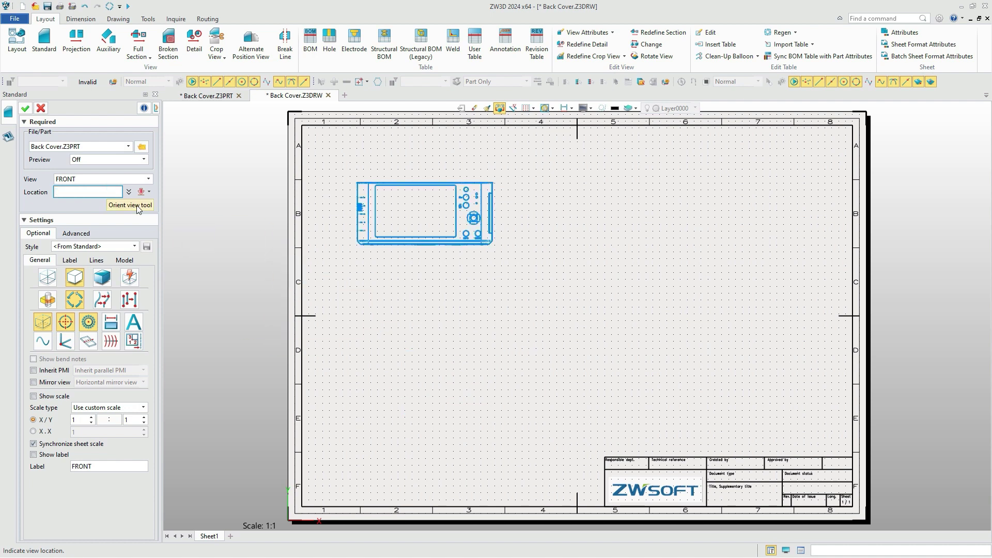
# Set up a FRONT standard view with a 1.5 X/Y scale
pyautogui.click(138, 179)
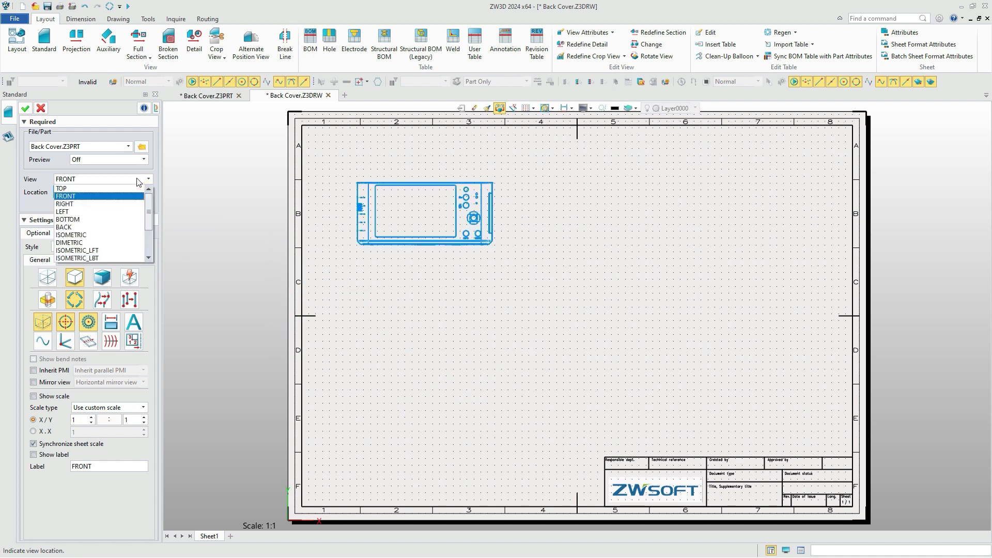
pyautogui.click(138, 181)
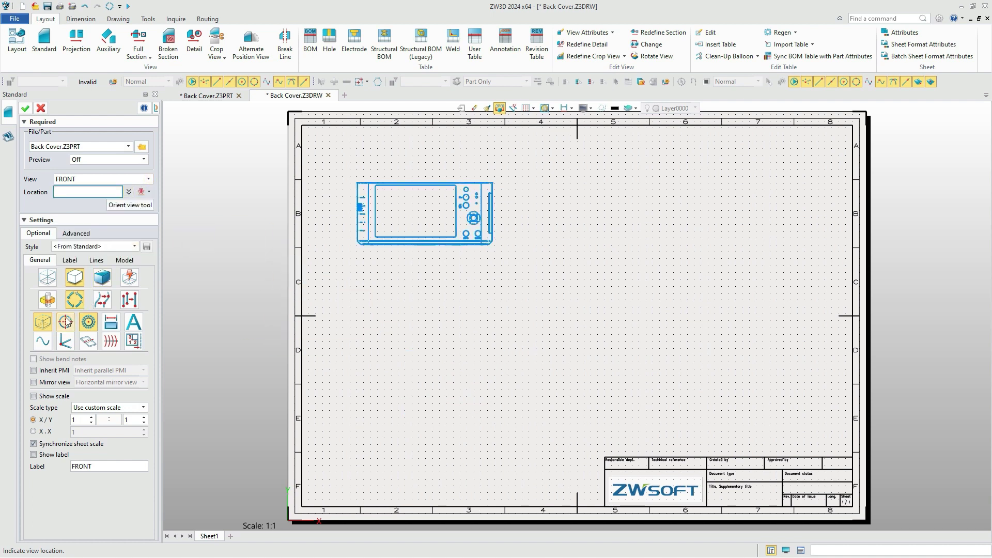
pyautogui.click(89, 419)
pyautogui.write('.5')
pyautogui.press('Return')
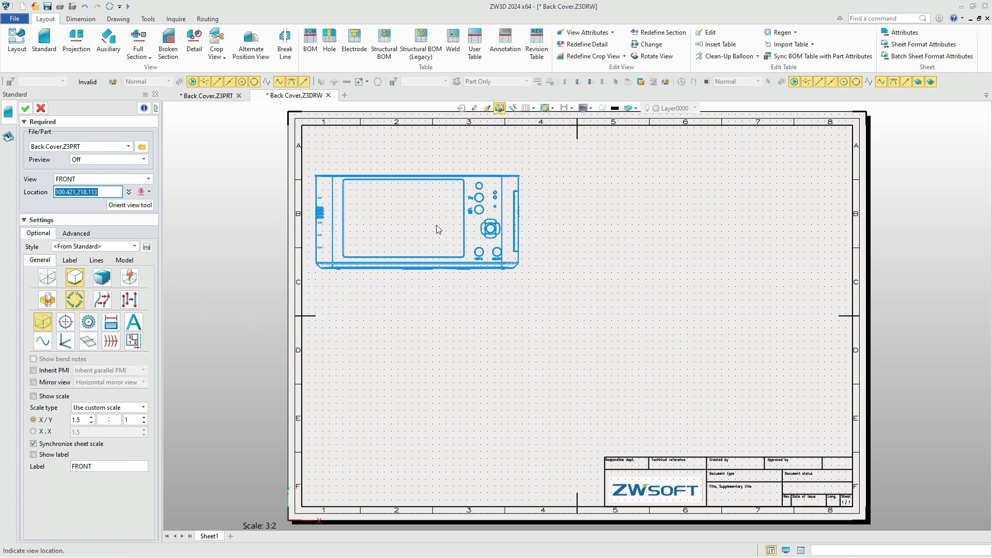
# Place the front view with projected views below and to its right
pyautogui.click(486, 233)
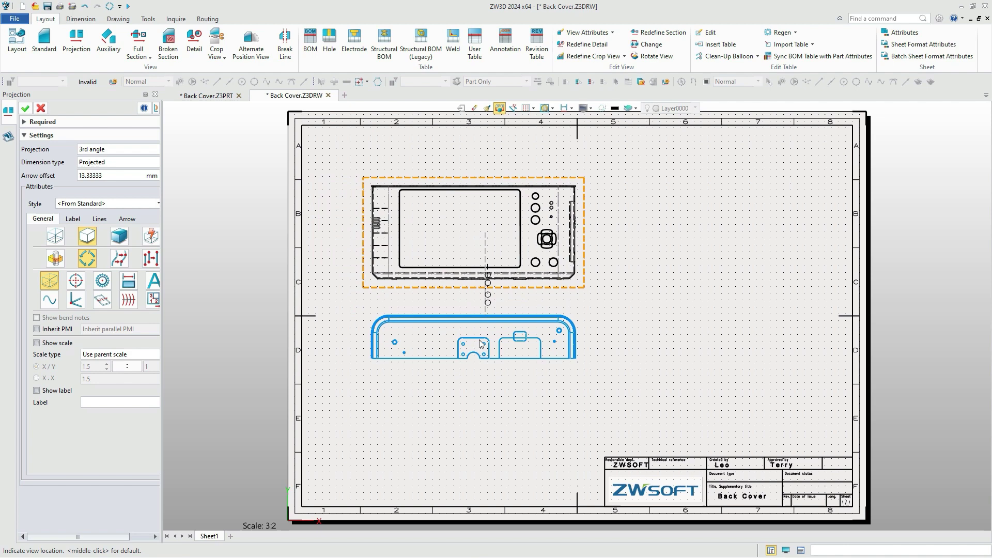
pyautogui.click(482, 359)
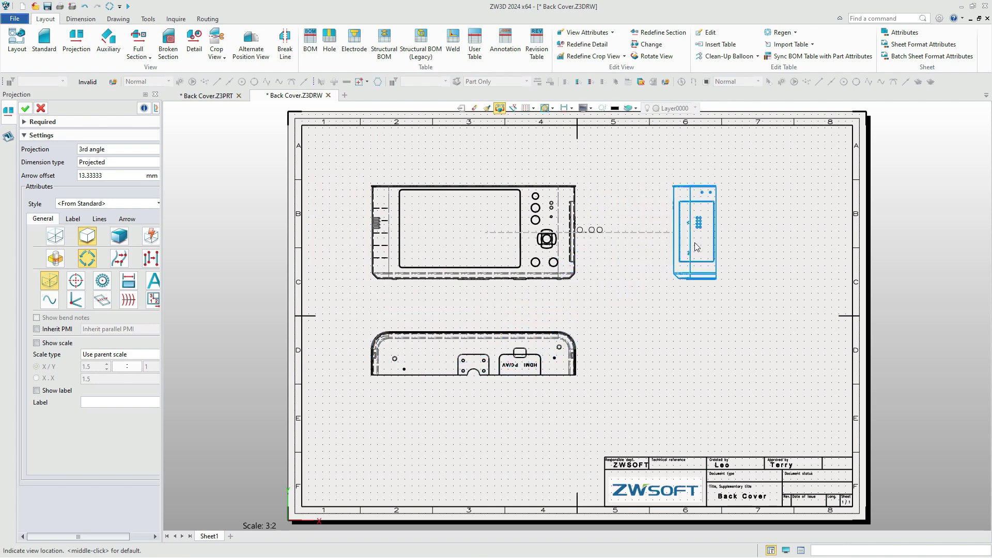
pyautogui.click(695, 246)
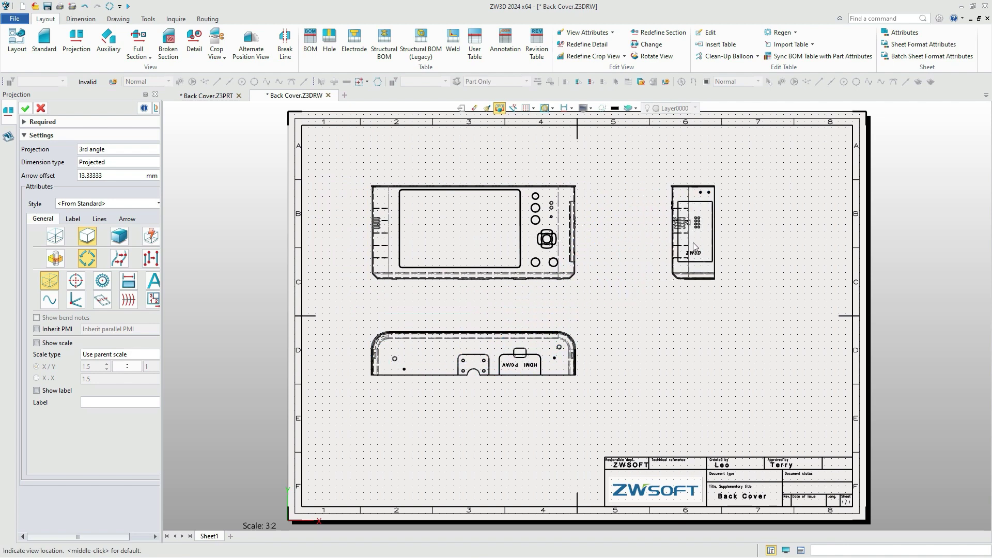
pyautogui.press('Escape')
pyautogui.scroll(2, 724, 373)
pyautogui.scroll(2, 724, 373)
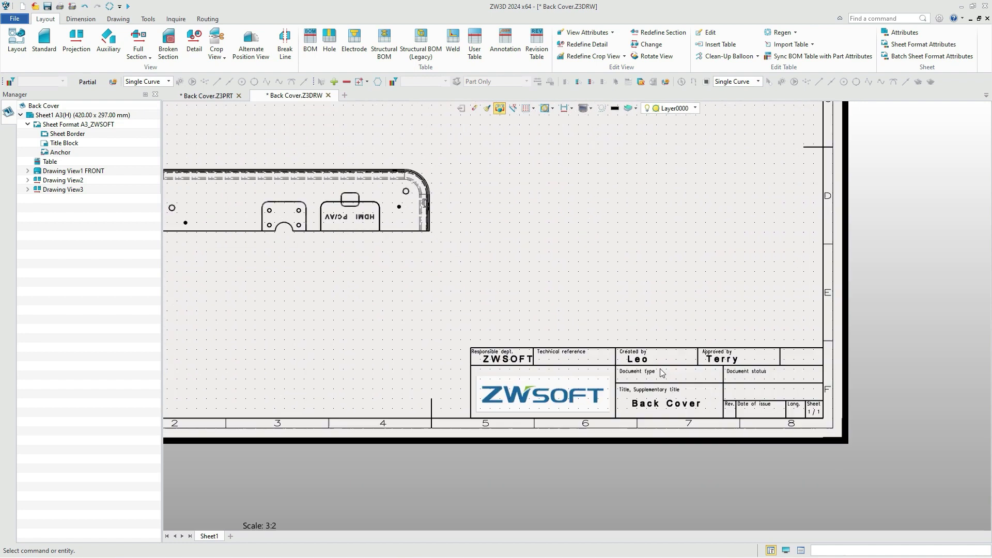
pyautogui.scroll(2, 660, 380)
pyautogui.scroll(1, 661, 381)
# Enable Inherit PMI on the front view so the part dimensions appear
pyautogui.moveTo(661, 381); pyautogui.dragTo(658, 362, button='middle')
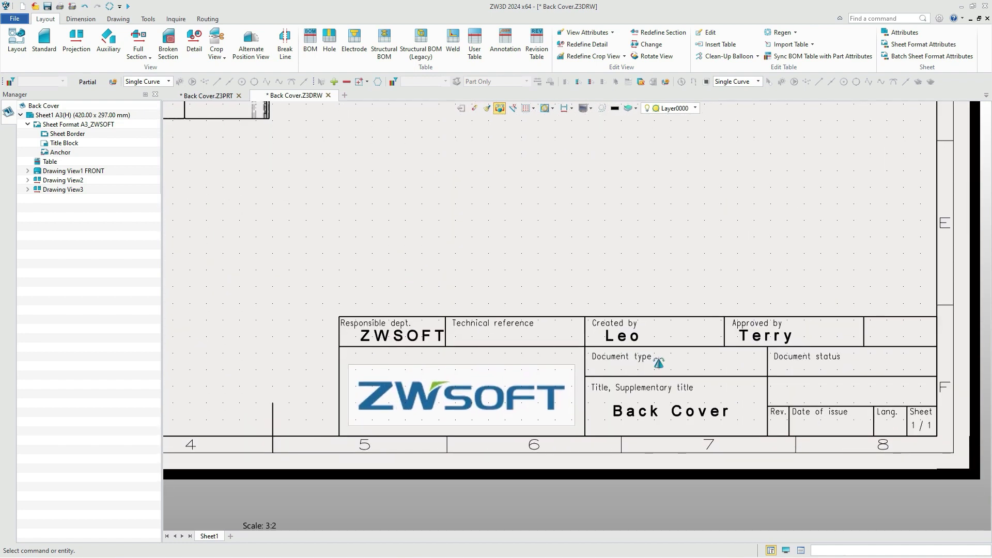
pyautogui.scroll(-2, 658, 362)
pyautogui.scroll(-2, 558, 264)
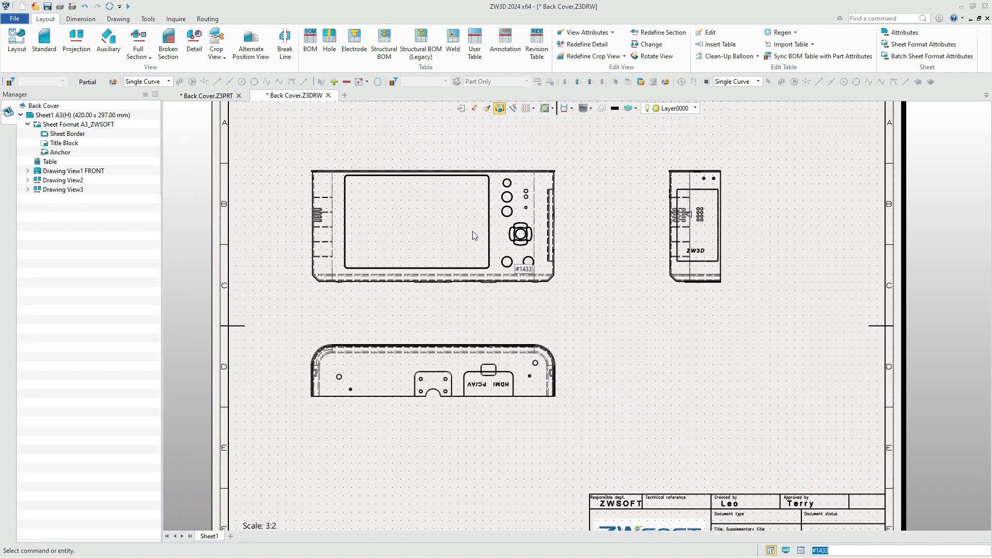
pyautogui.doubleClick(434, 213)
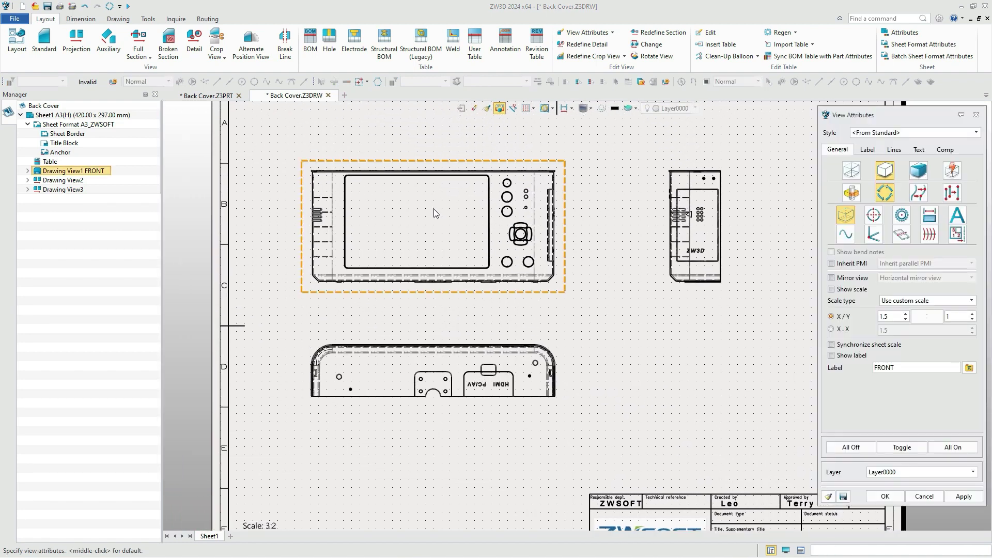
pyautogui.click(831, 263)
pyautogui.click(884, 497)
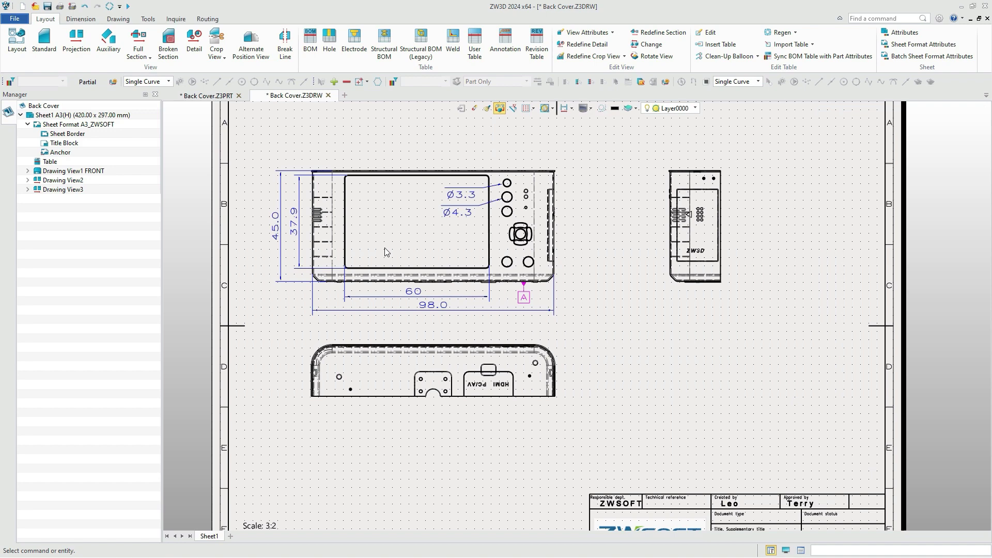
# Auto-dimension the right view, adding its 21.0 width and 45.4 height
pyautogui.click(80, 19)
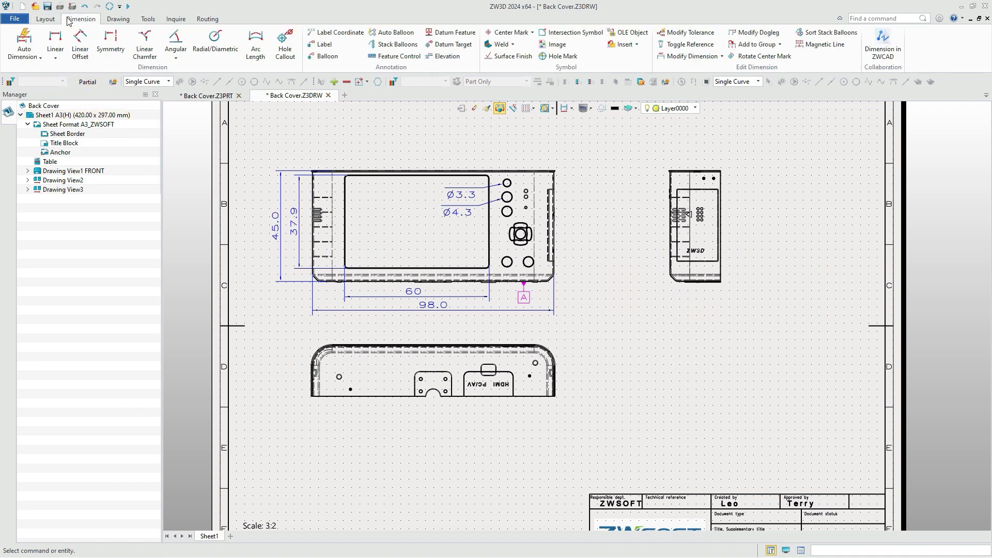
pyautogui.click(24, 43)
pyautogui.click(696, 225)
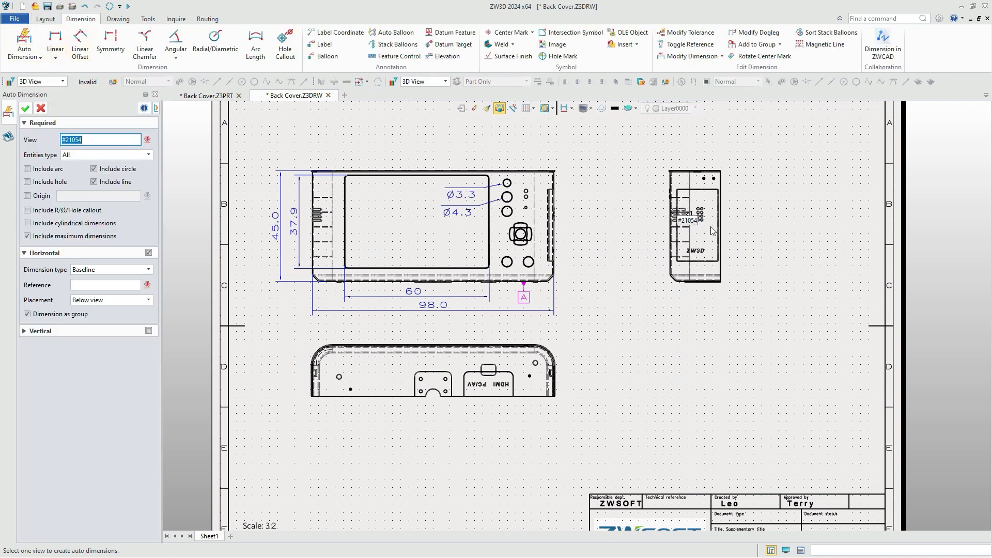
pyautogui.click(26, 108)
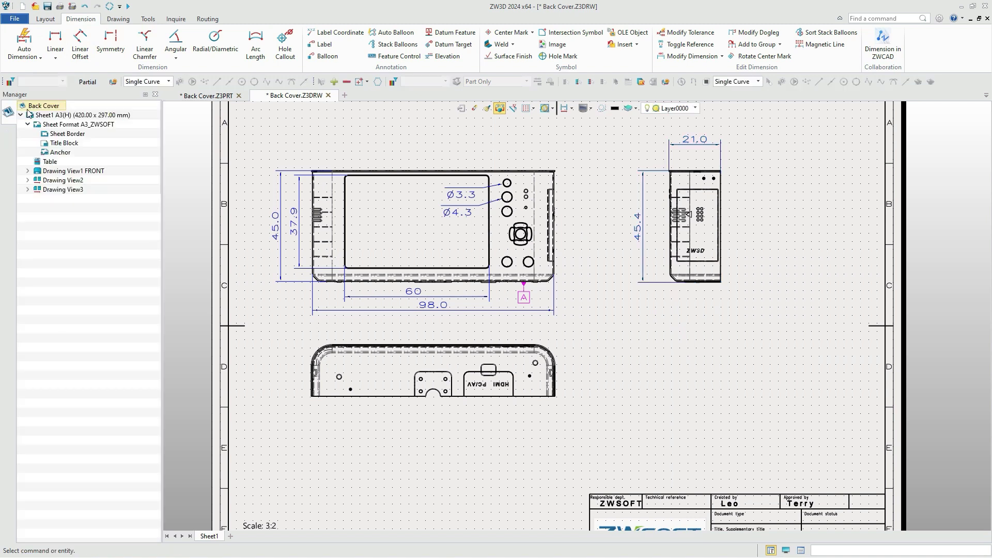
# Add an R3.0 radius dimension to the notch arc in the lower view
pyautogui.click(214, 43)
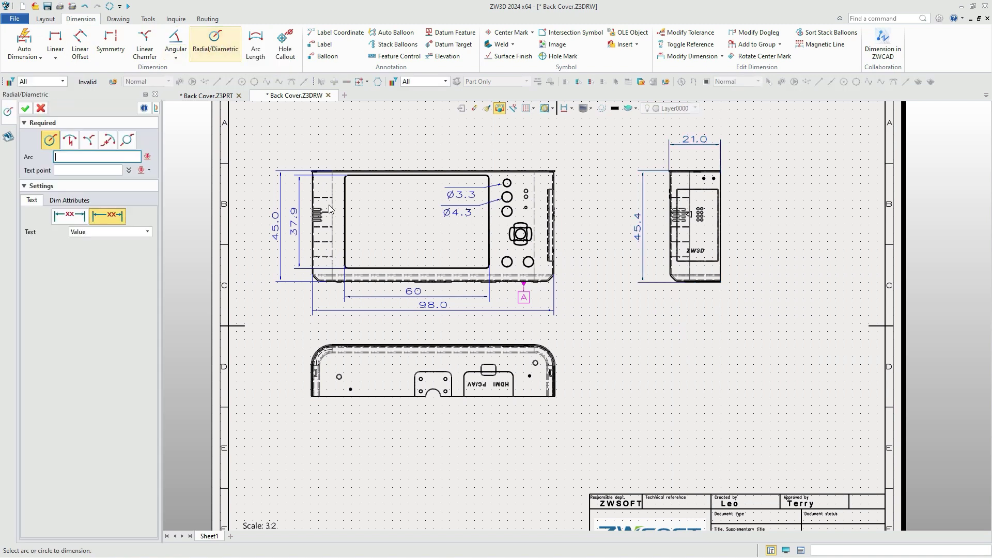
pyautogui.click(436, 393)
pyautogui.click(483, 323)
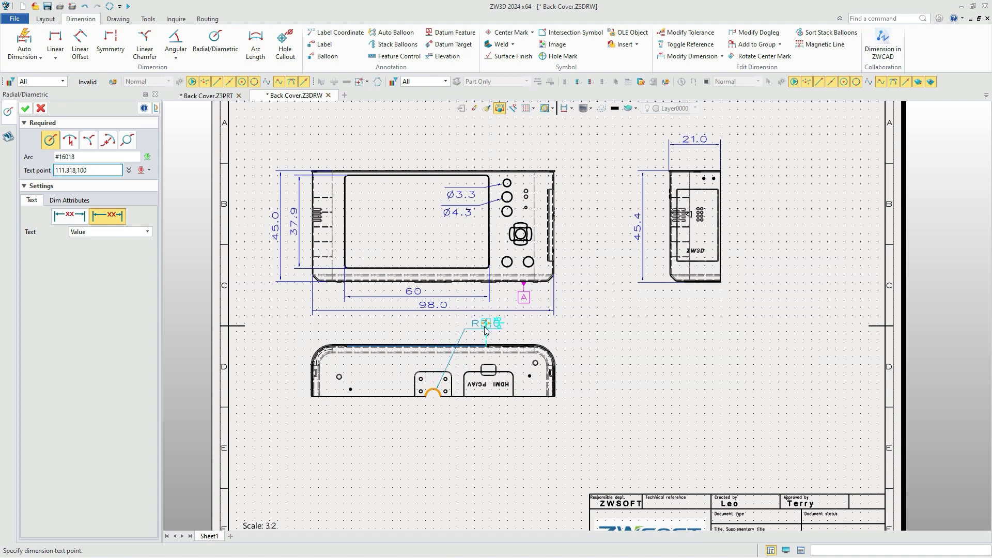
pyautogui.click(25, 108)
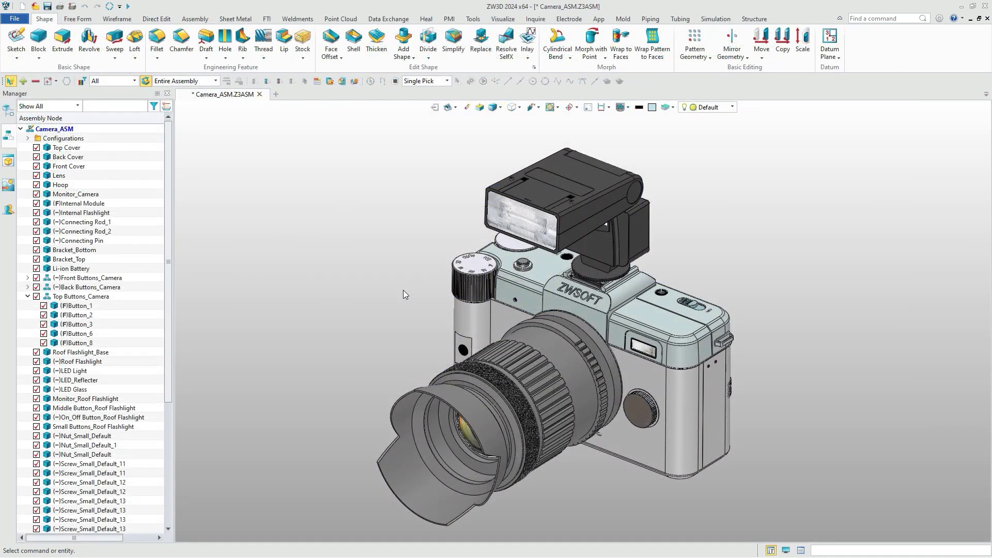
# Start a camera assembly drawing with a top-left 2:3 front view and right projected view
pyautogui.click(436, 107)
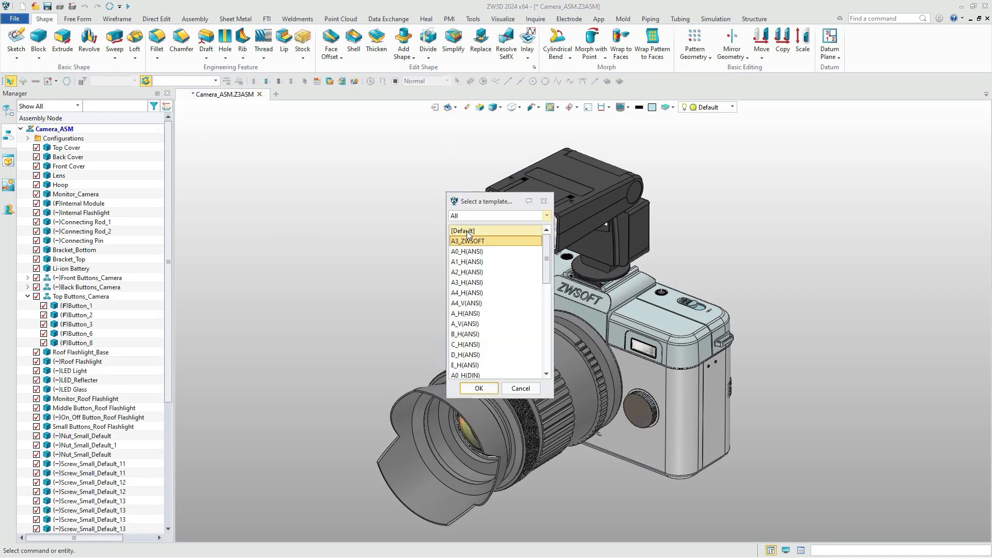
pyautogui.doubleClick(469, 241)
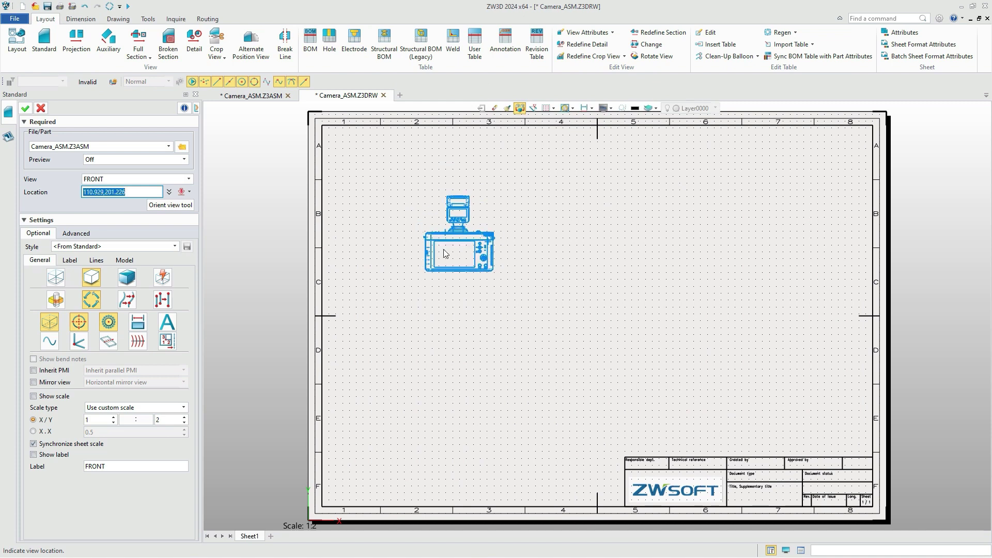
pyautogui.write('1')
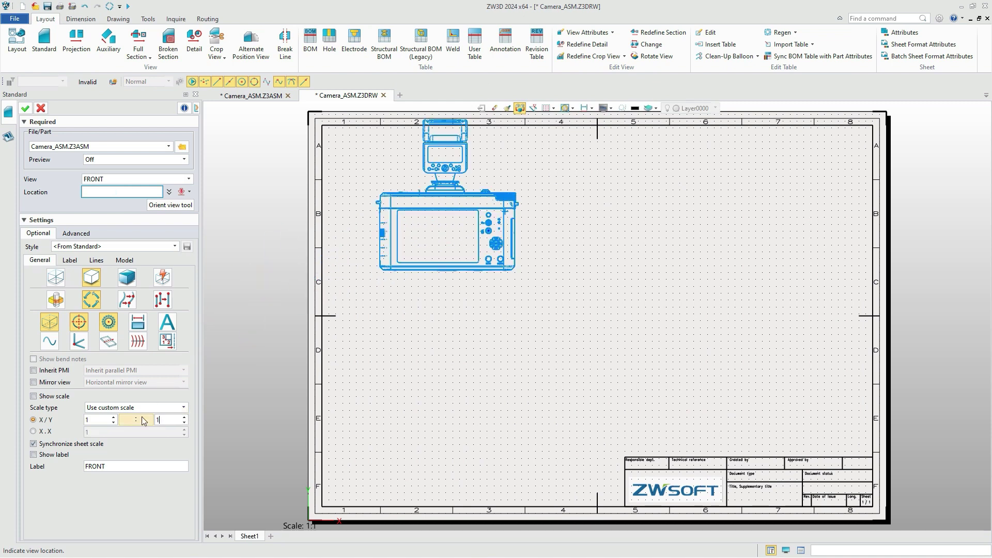
pyautogui.write('.5')
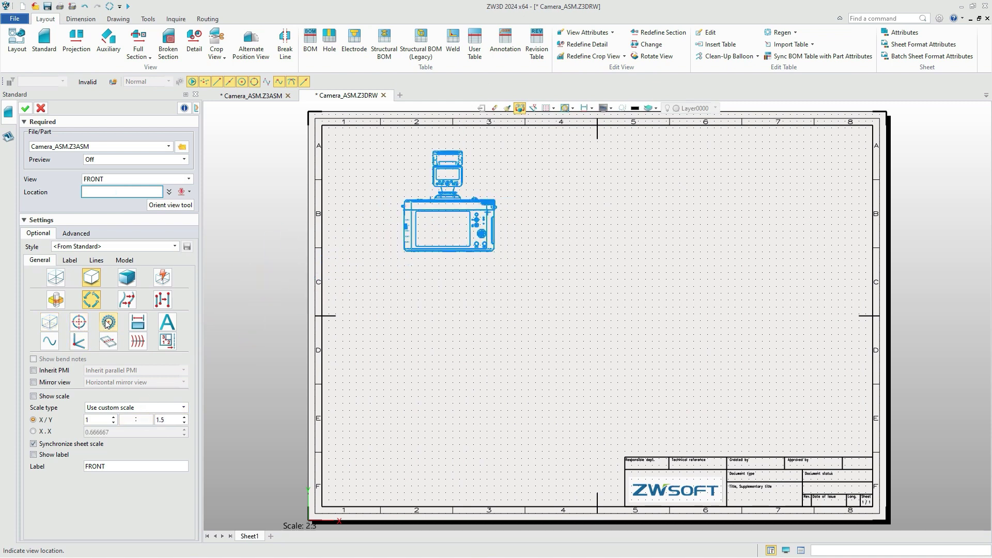
pyautogui.click(419, 216)
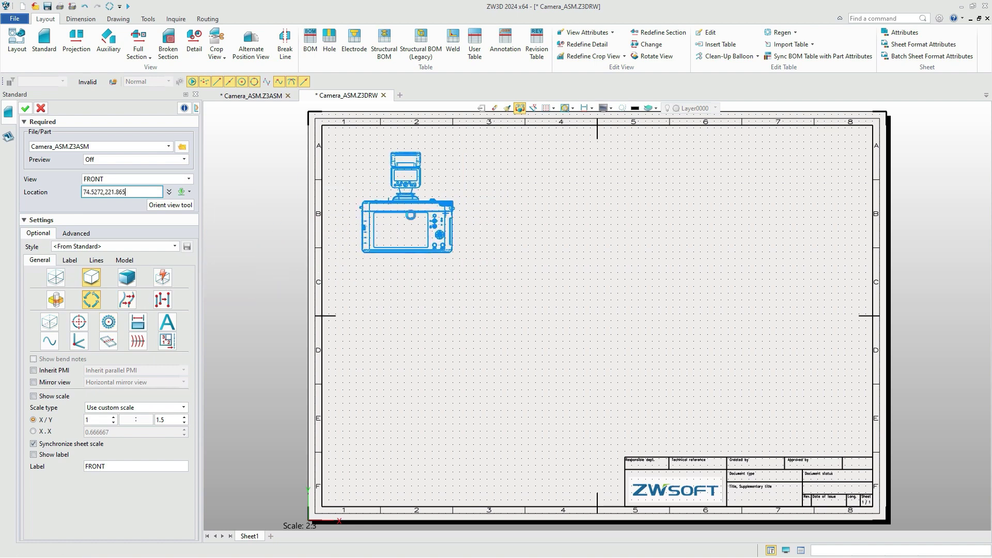
pyautogui.click(419, 215)
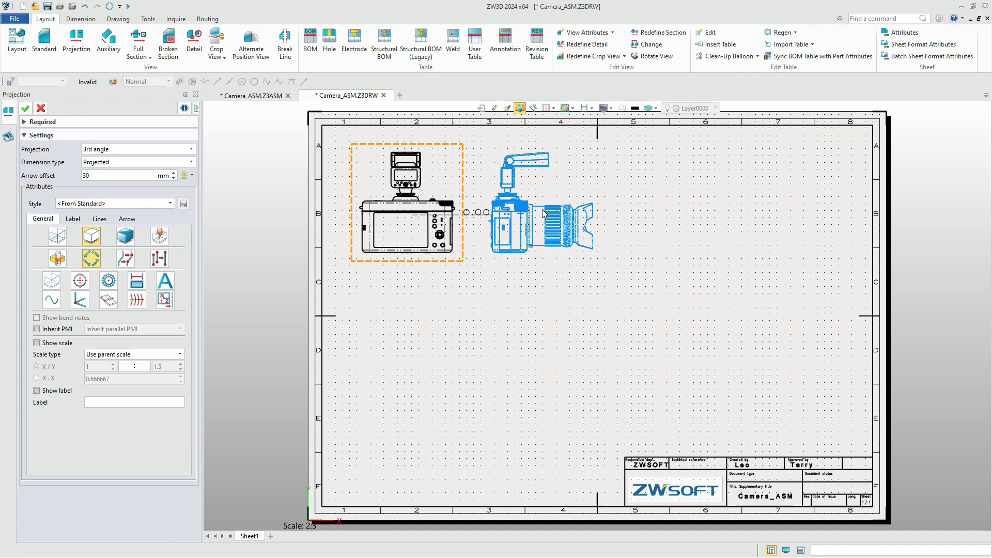
pyautogui.click(545, 214)
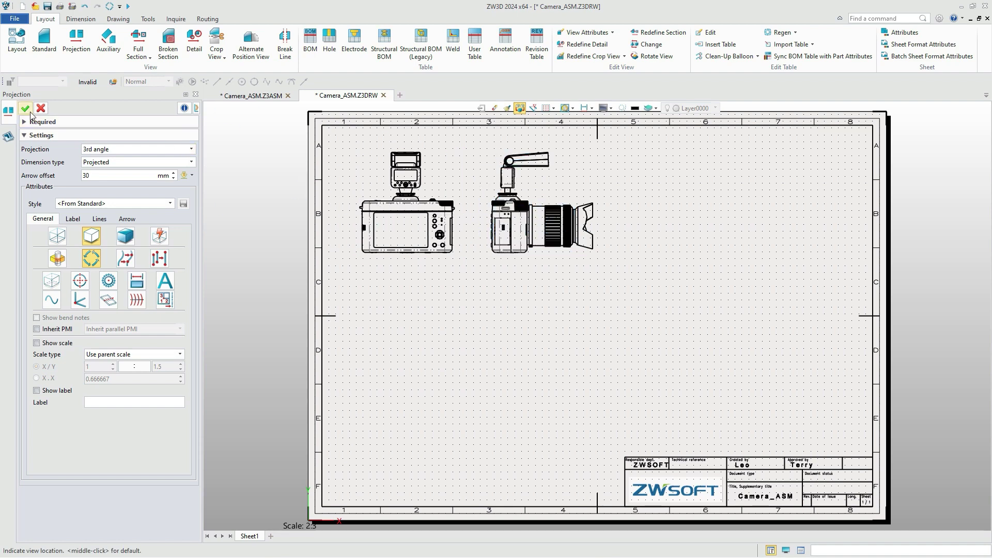
pyautogui.press('Escape')
# Place a RIGHT view using Exploded View_1 below the front view, without projection
pyautogui.click(44, 43)
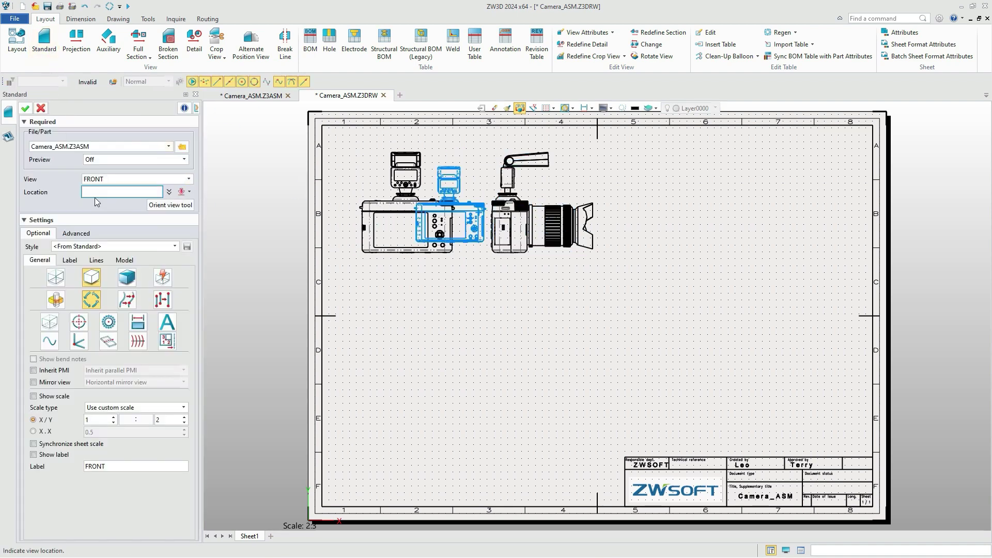
pyautogui.click(136, 179)
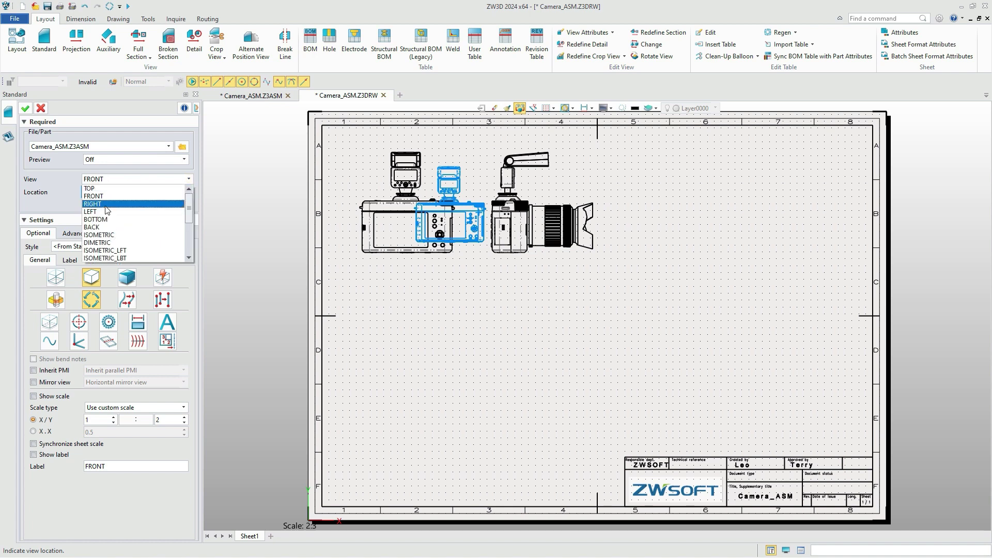
pyautogui.click(109, 205)
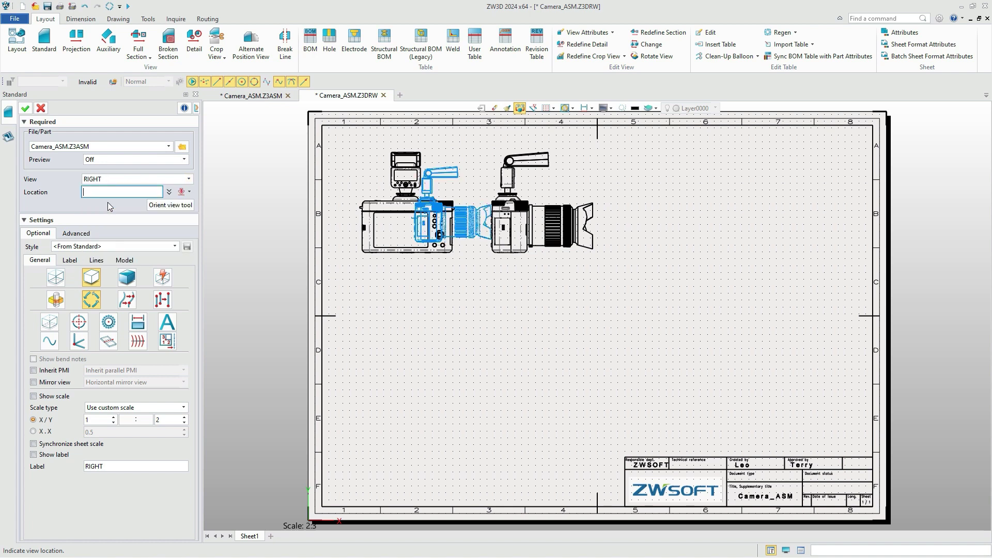
pyautogui.click(75, 233)
pyautogui.click(104, 299)
pyautogui.click(108, 317)
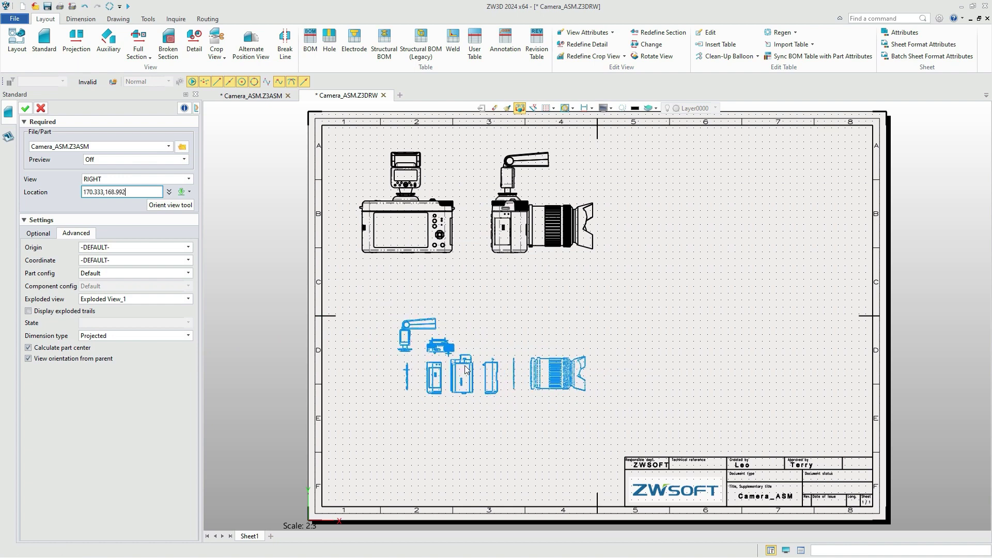
pyautogui.click(466, 369)
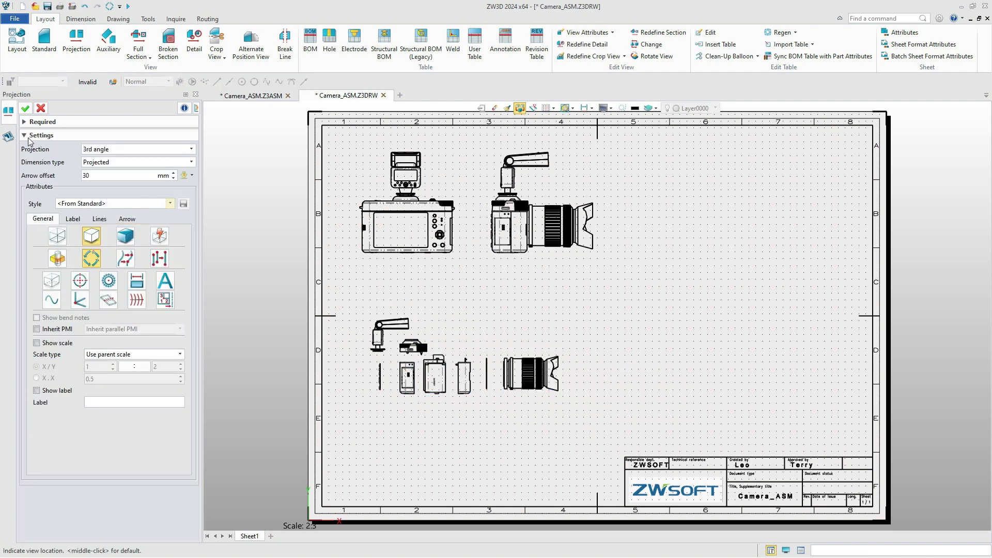
pyautogui.click(26, 109)
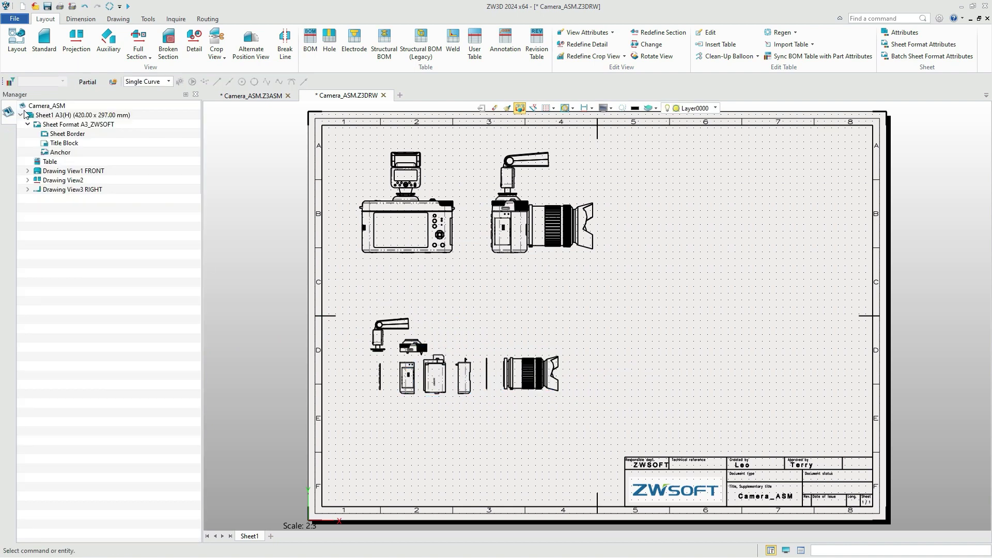
# Set up auto balloons on the exploded view with Square pattern and CCW order
pyautogui.click(80, 19)
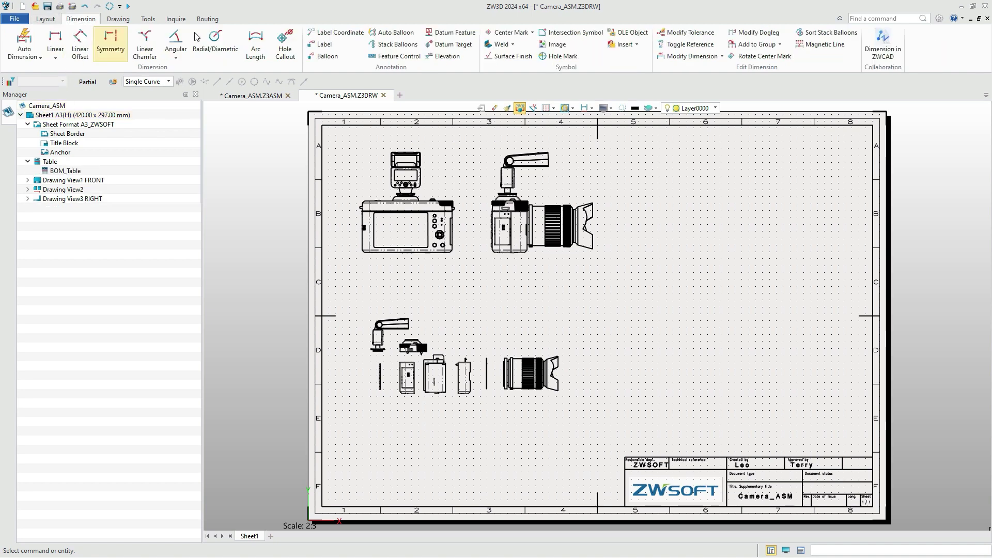
pyautogui.click(391, 32)
pyautogui.click(477, 346)
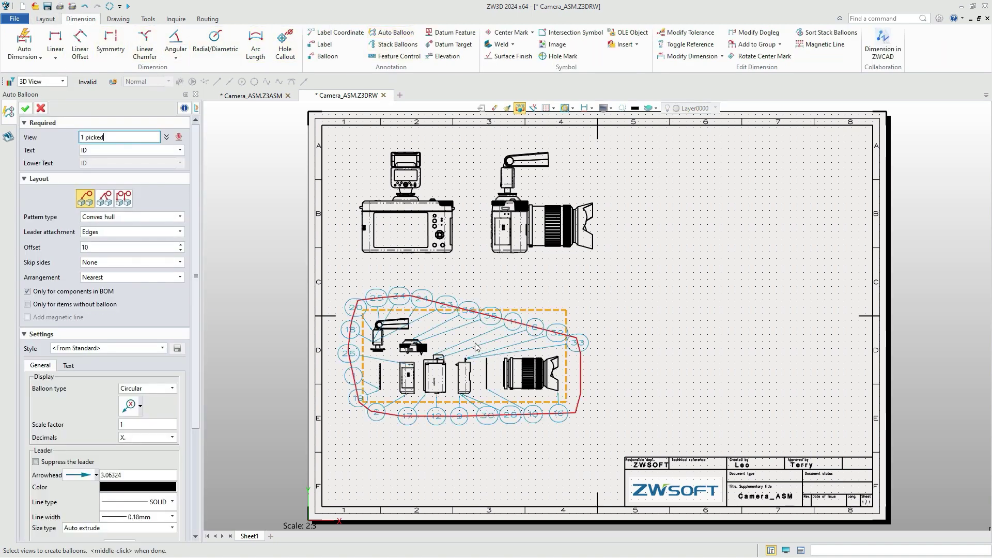
pyautogui.click(132, 217)
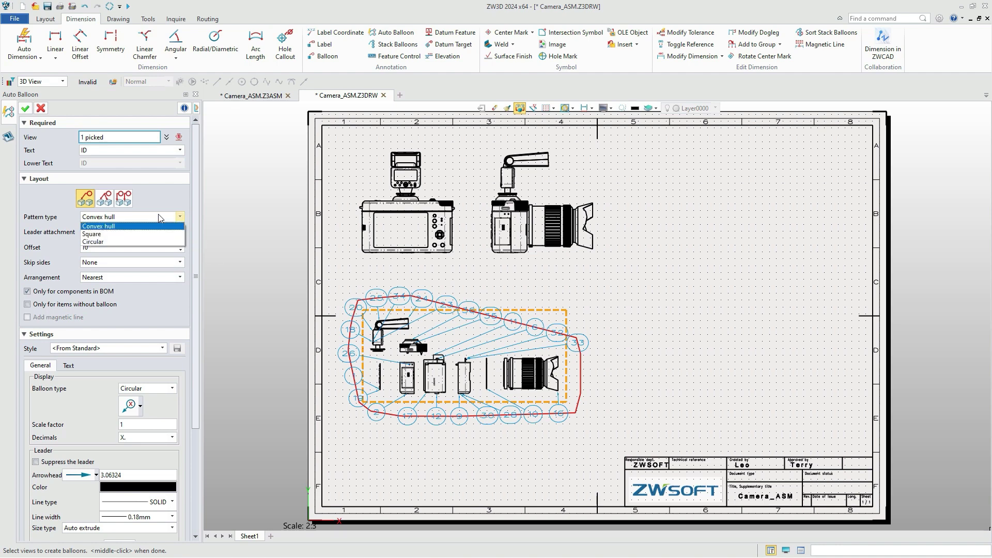
pyautogui.click(131, 234)
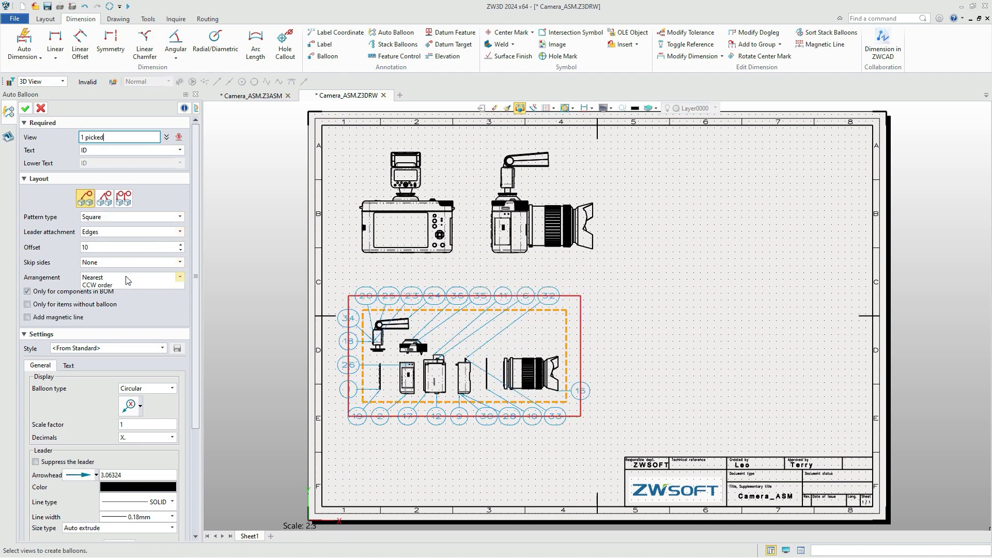
pyautogui.click(132, 277)
pyautogui.click(118, 302)
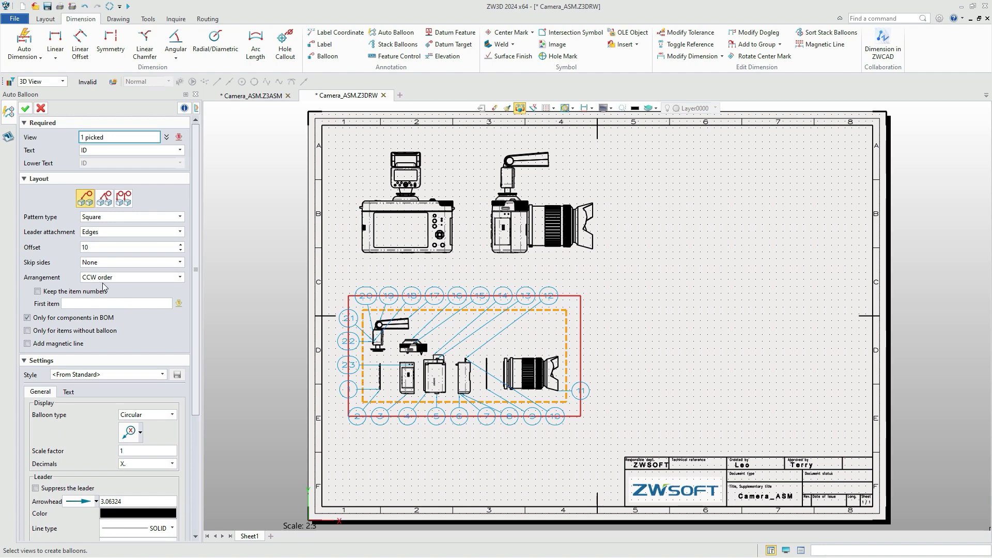
# Confirm the balloons and create a BOM of the exploded view, ballooned parts only
pyautogui.click(26, 107)
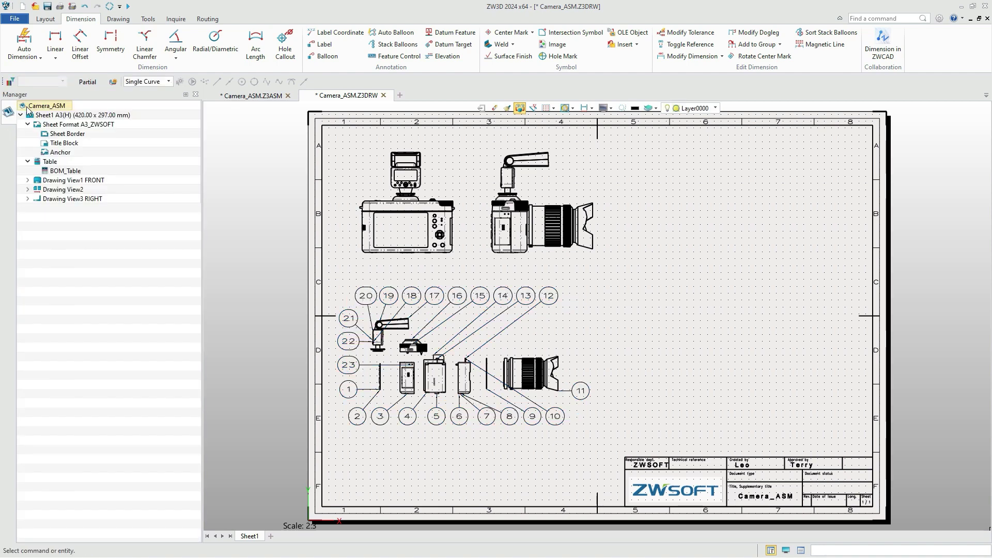
pyautogui.click(44, 18)
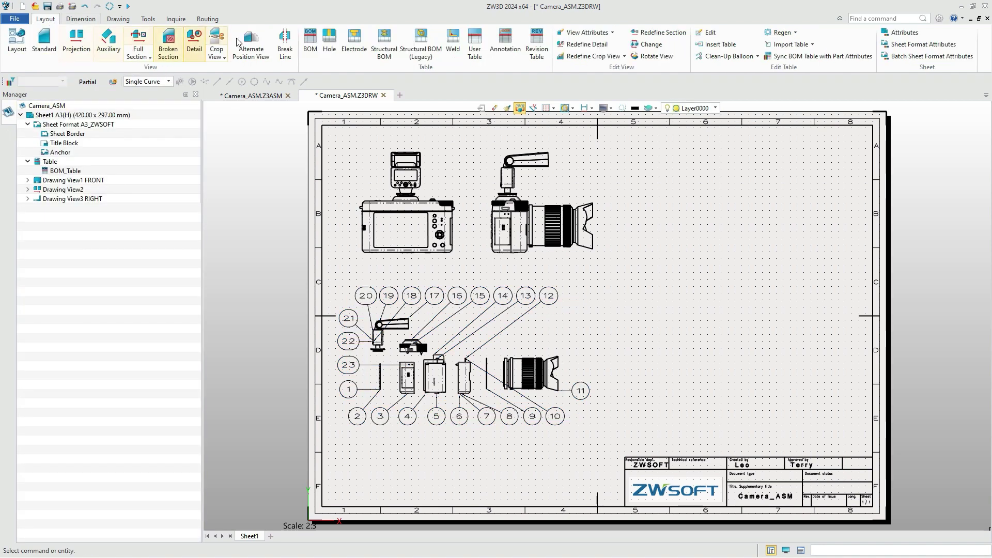
pyautogui.click(310, 38)
pyautogui.click(504, 356)
pyautogui.write('Camera')
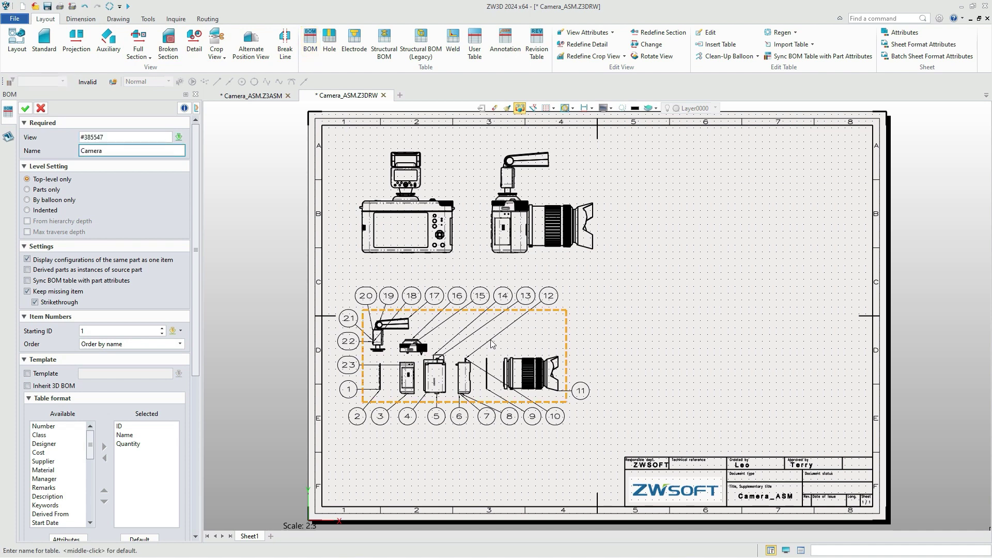
pyautogui.click(29, 200)
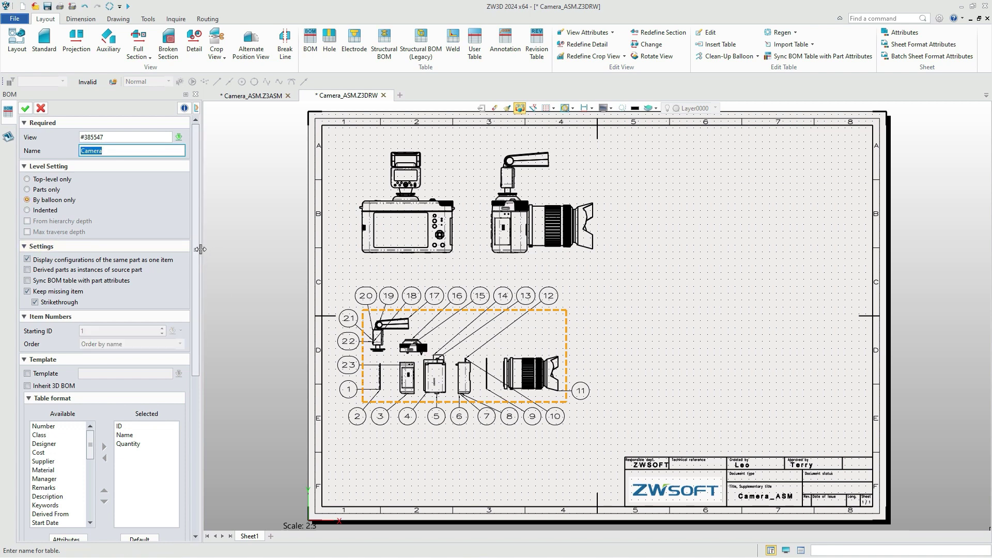
pyautogui.scroll(-5, 146, 310)
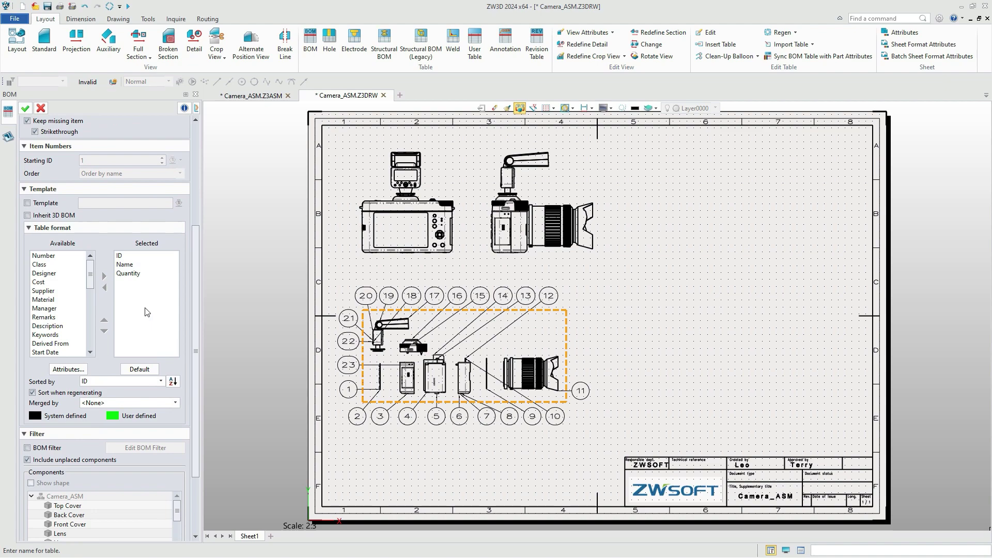
pyautogui.click(25, 107)
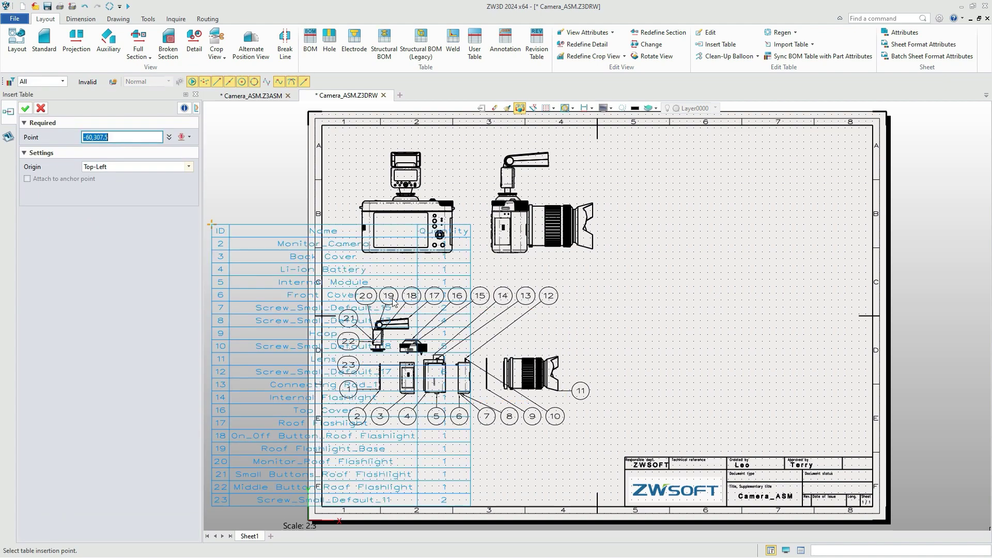
# Insert the BOM table anchored bottom-right just above the title block's right end
pyautogui.click(187, 166)
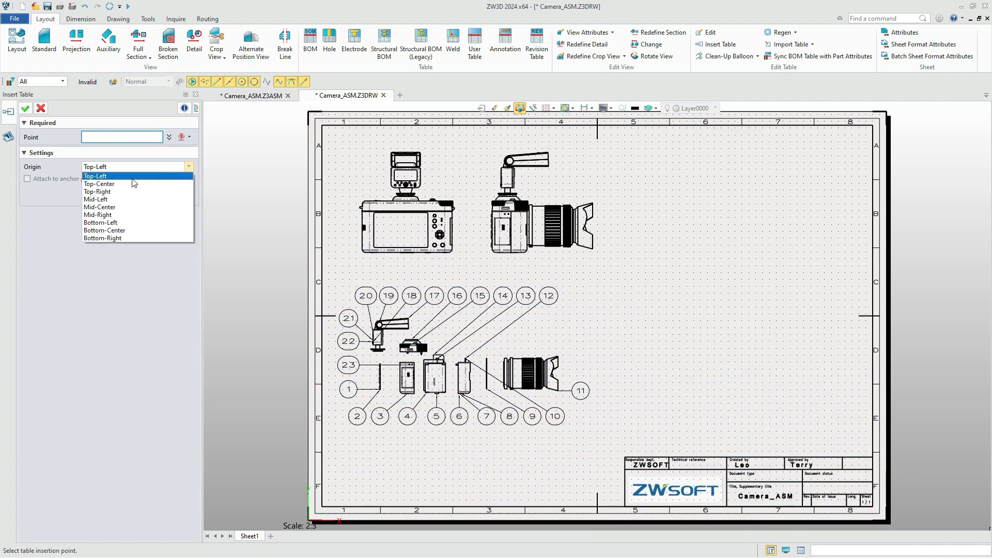
pyautogui.click(121, 239)
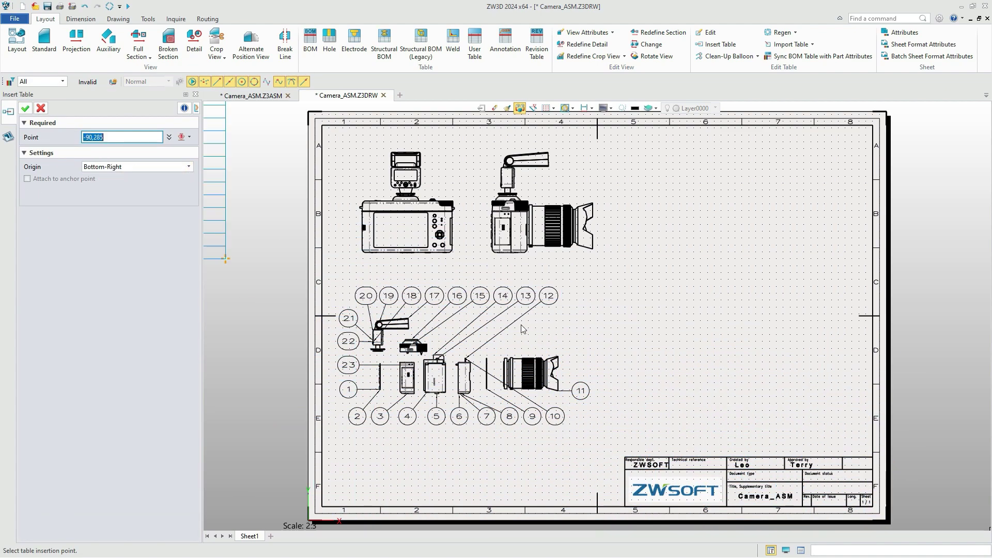
pyautogui.click(872, 460)
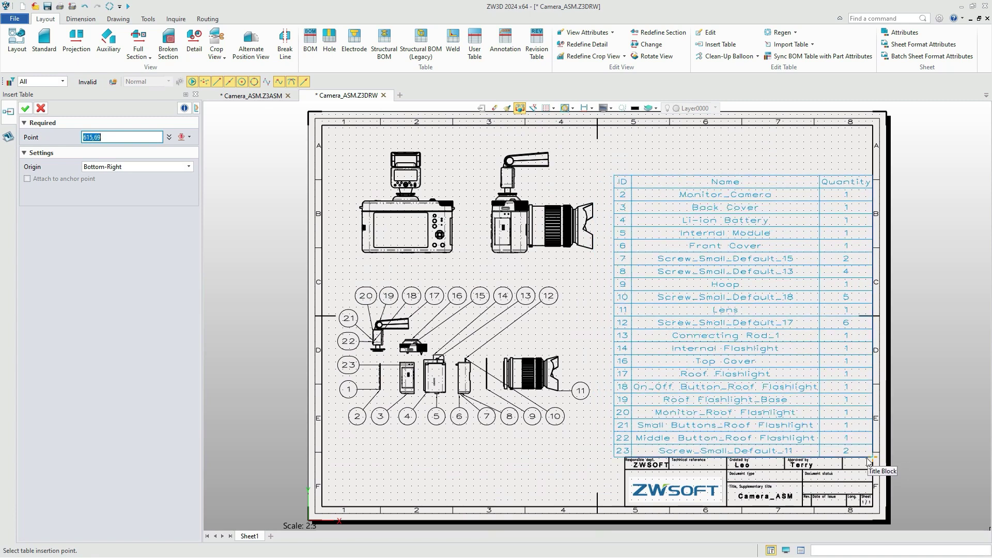
pyautogui.click(25, 107)
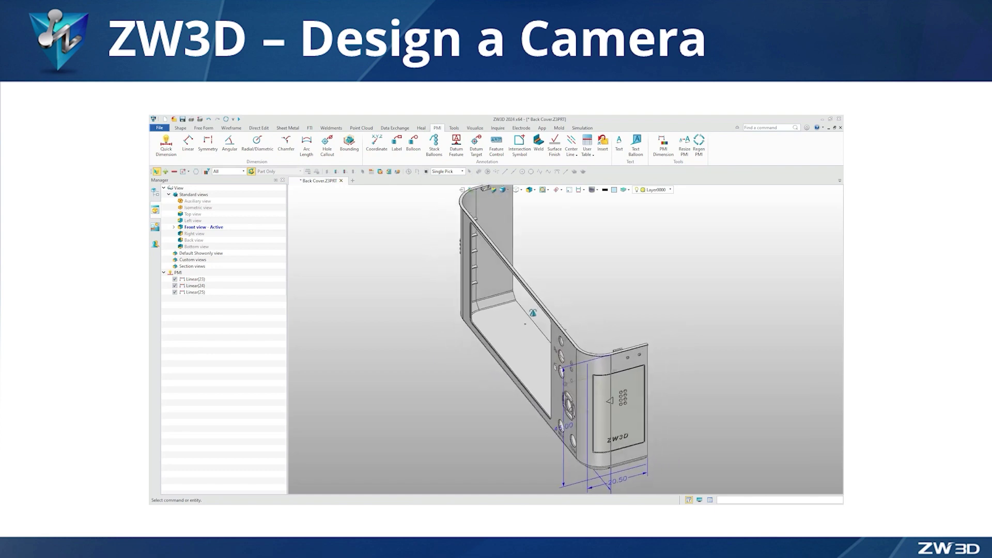
# Orbit the camera assembly model to view the back cover's rear face
pyautogui.moveTo(533, 312)
pyautogui.mouseDown(button='right')
pyautogui.moveTo(442, 313)
pyautogui.moveTo(404, 333)
pyautogui.mouseUp(button='right')
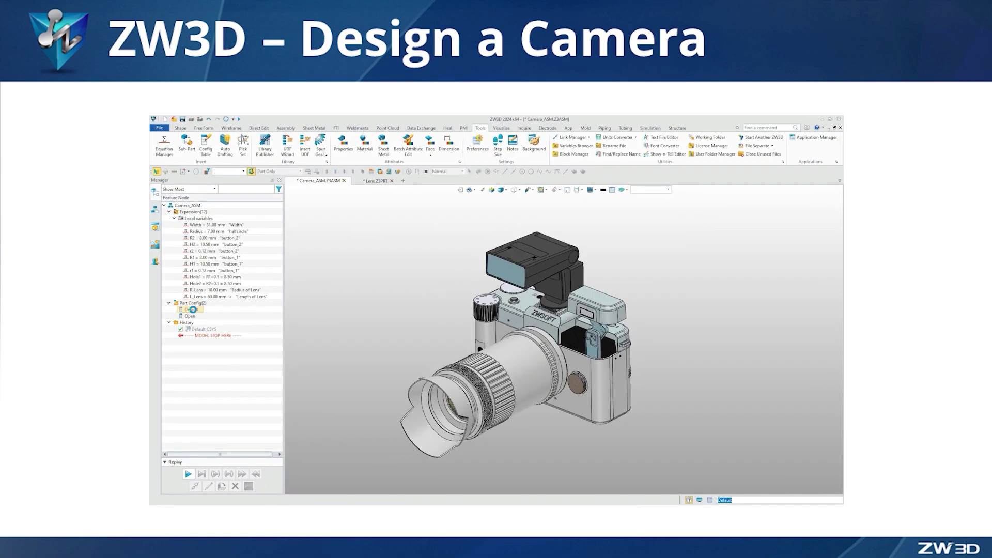
# Activate the Open part configuration to show the lens extended
pyautogui.doubleClick(192, 316)
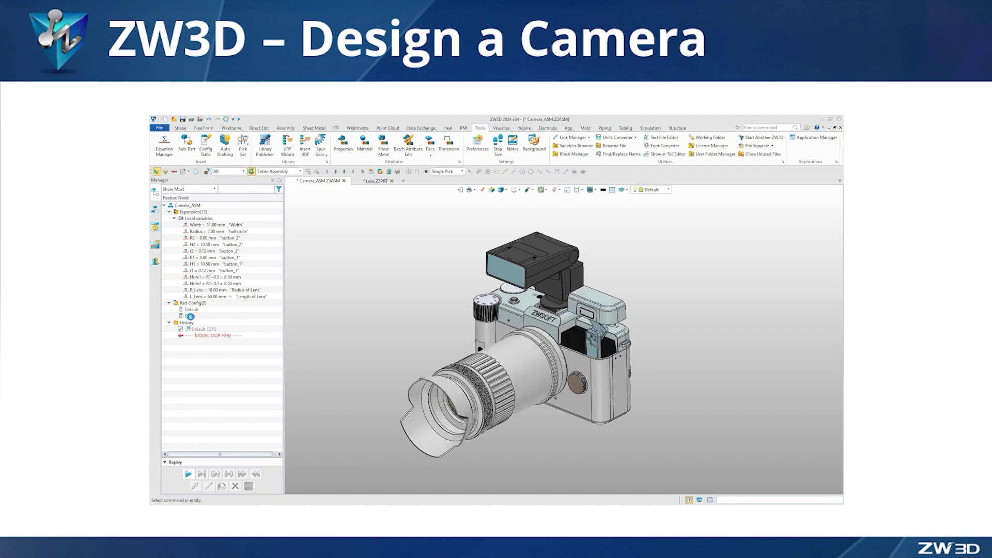